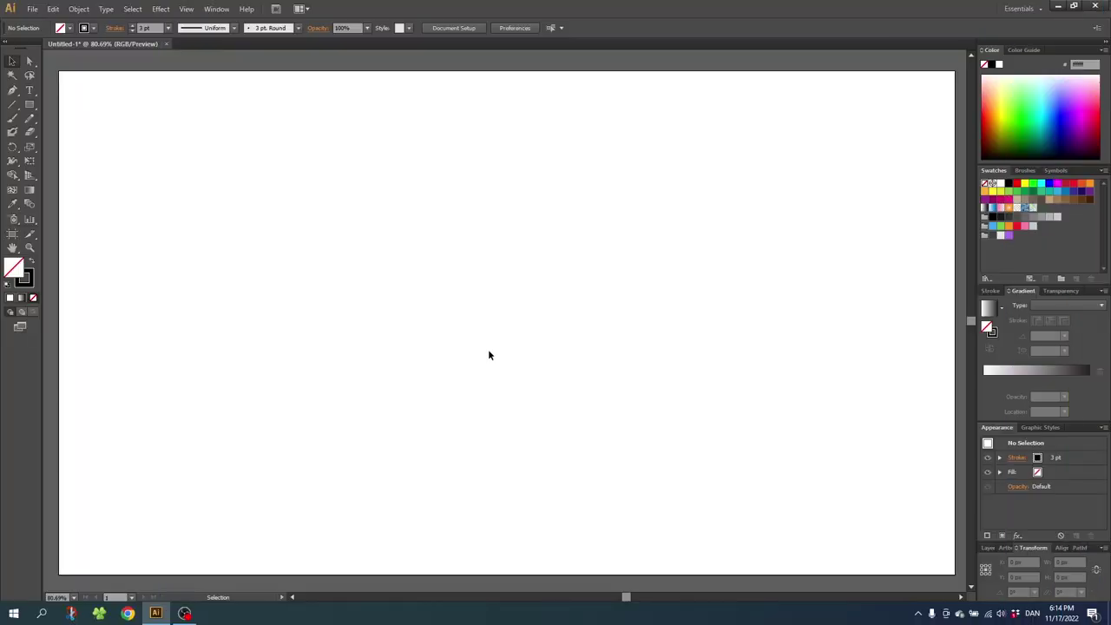
# Show the grid over the artboard and turn on Snap to Grid
pyautogui.click(186, 11)
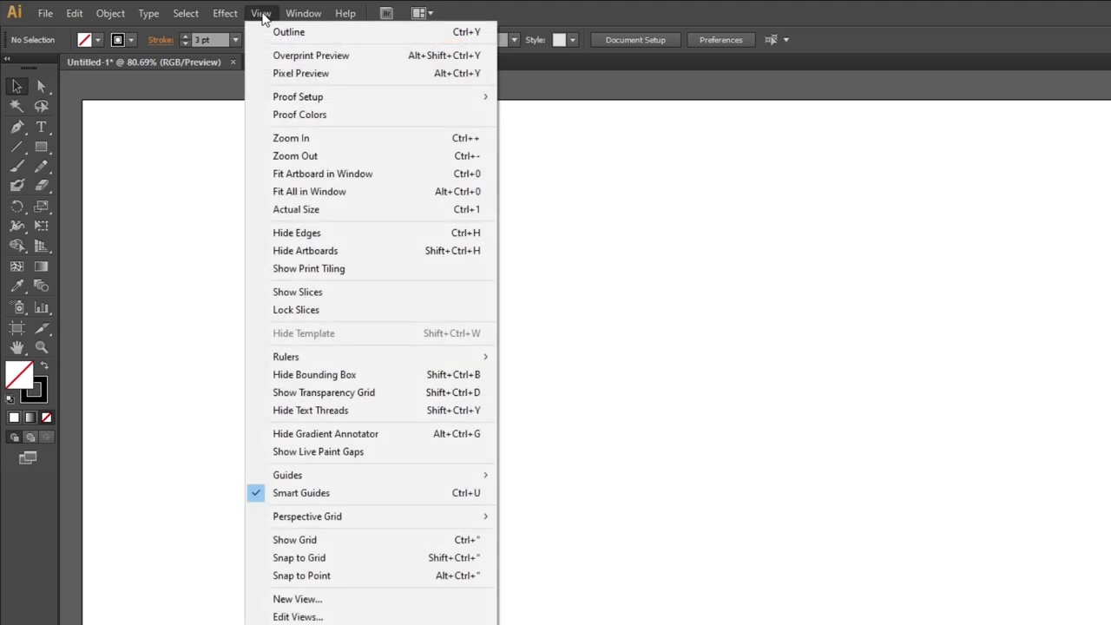
pyautogui.click(342, 539)
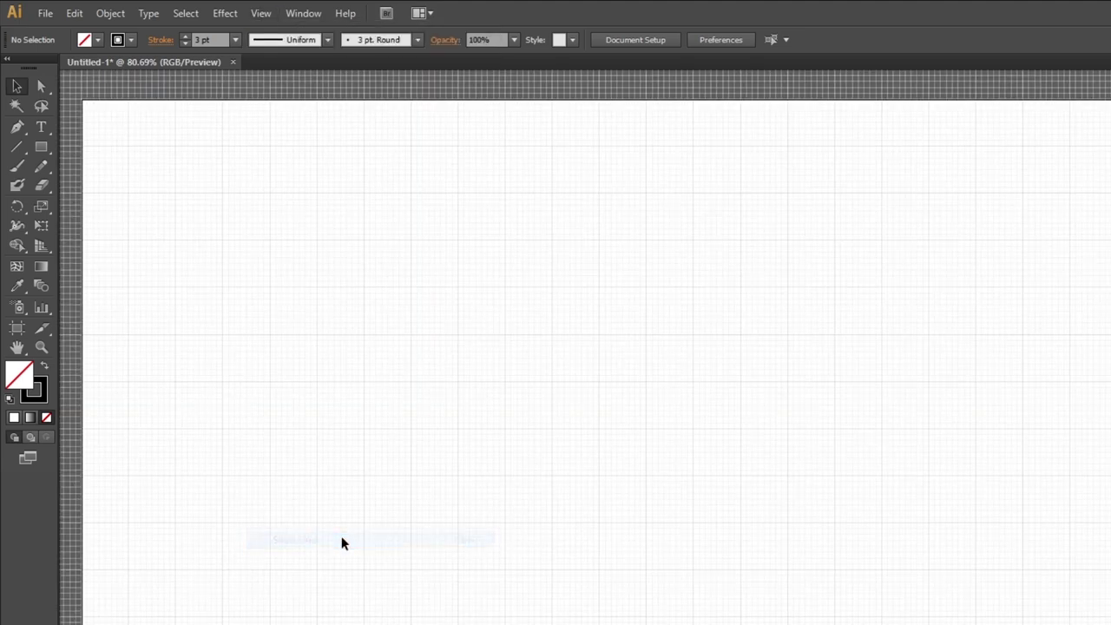
pyautogui.click(261, 14)
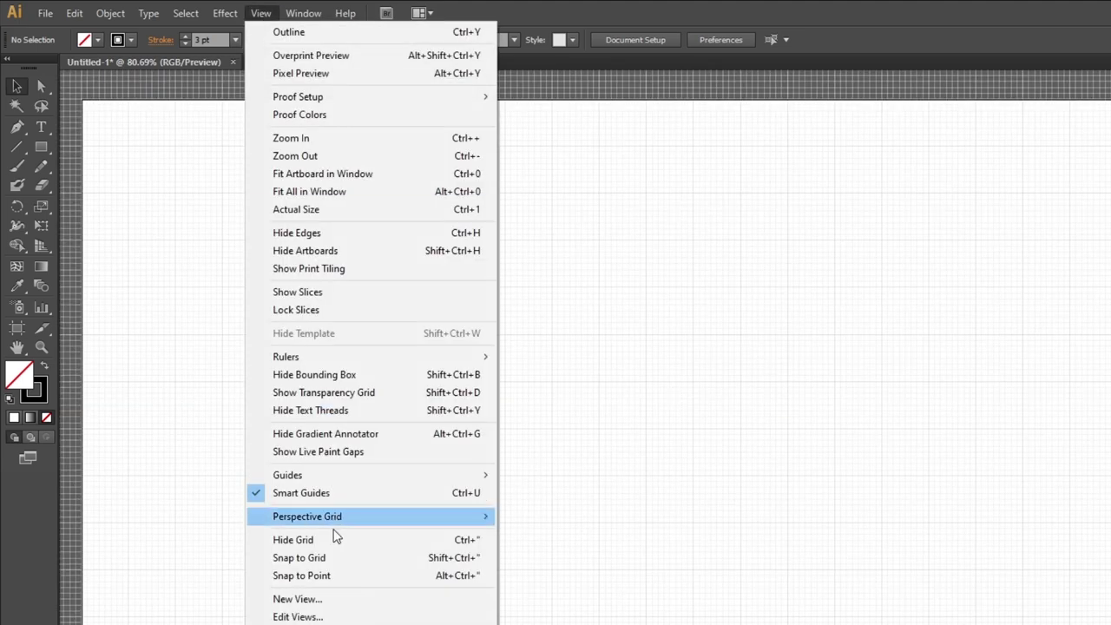
pyautogui.click(330, 558)
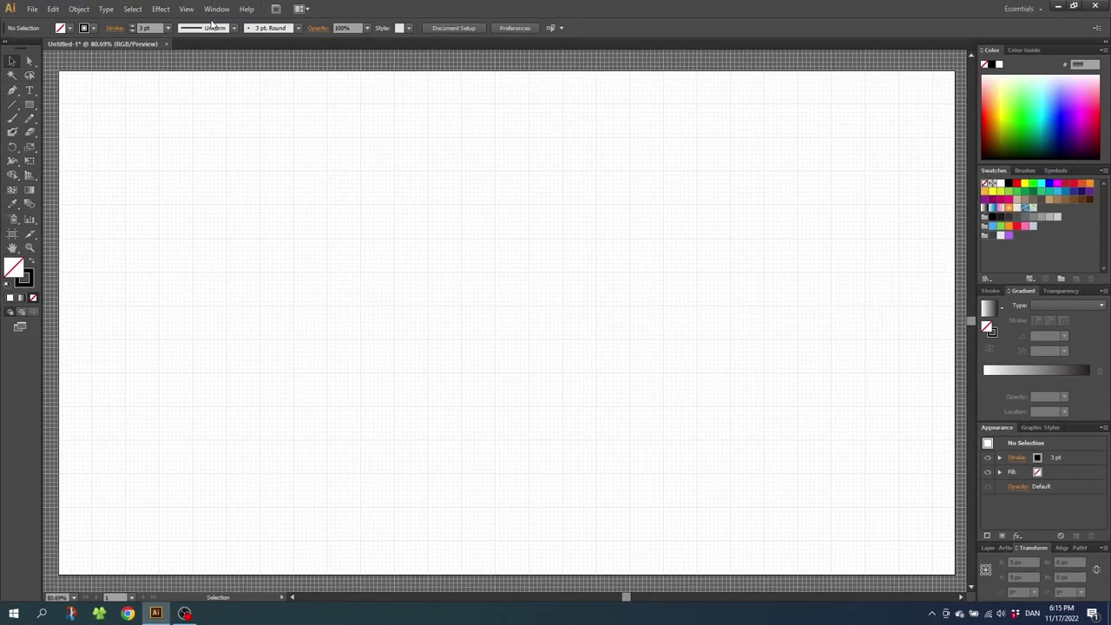
# In the Transform panel options, uncheck Align New Objects to Pixel Grid
pyautogui.click(216, 8)
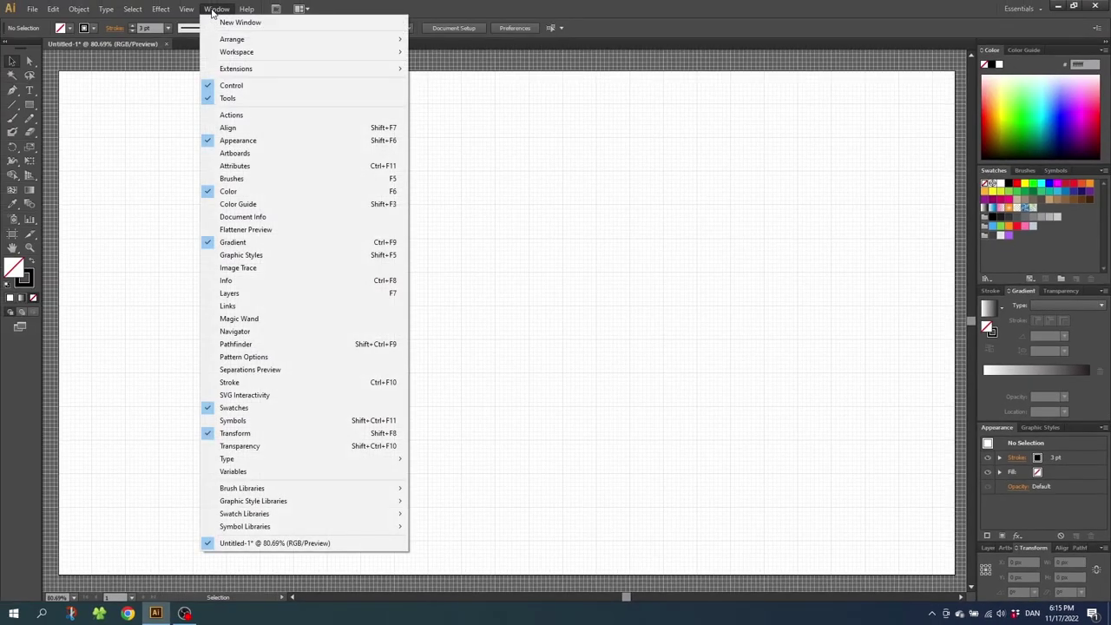
pyautogui.click(252, 435)
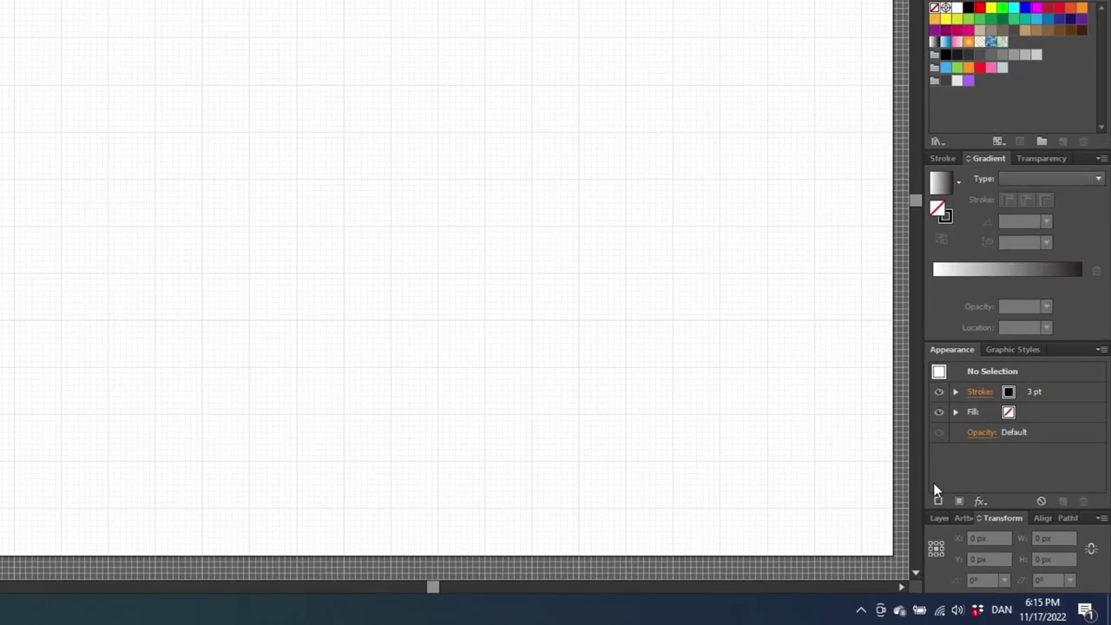
pyautogui.click(1101, 549)
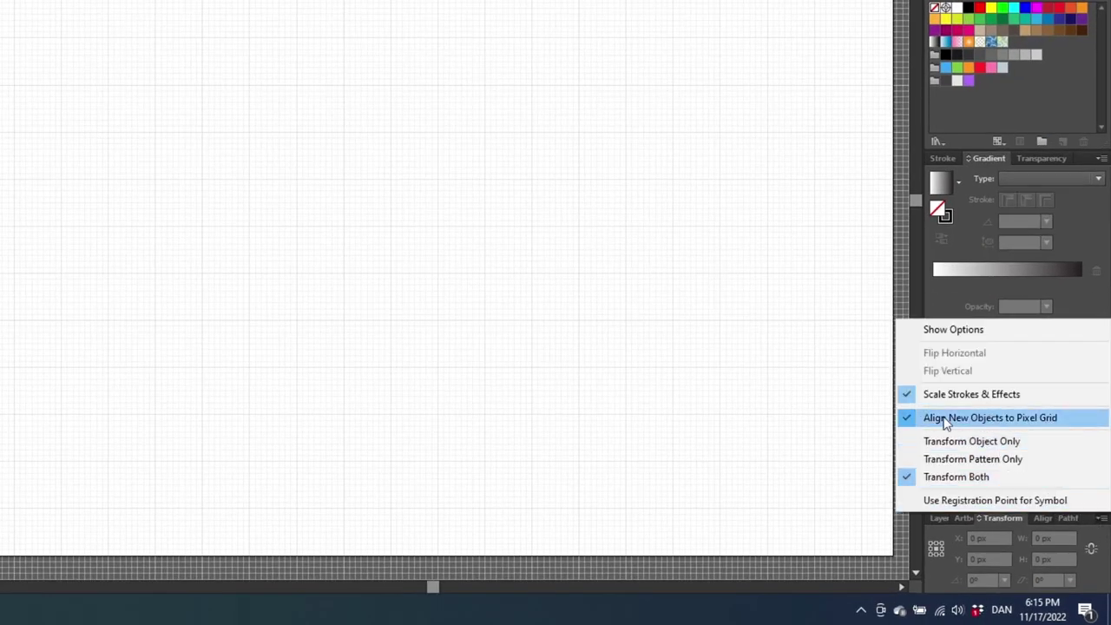
pyautogui.click(1022, 420)
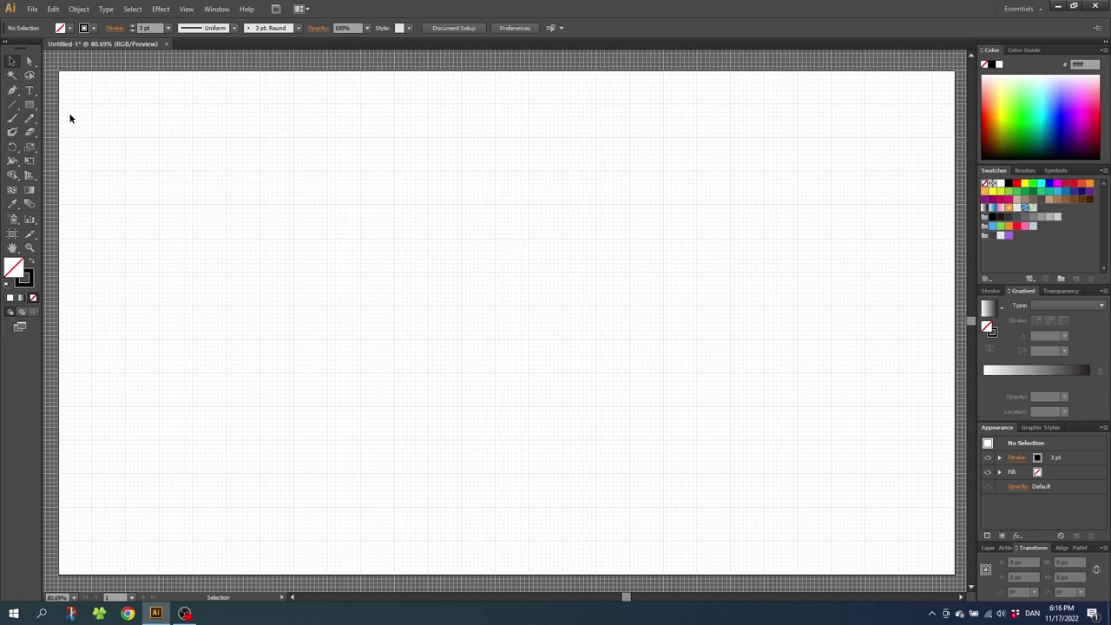
# Draw a 72 px square near the artboard centre, filled dark grey 424243 with no stroke
pyautogui.click(30, 104)
pyautogui.moveTo(494, 306); pyautogui.dragTo(529, 339)
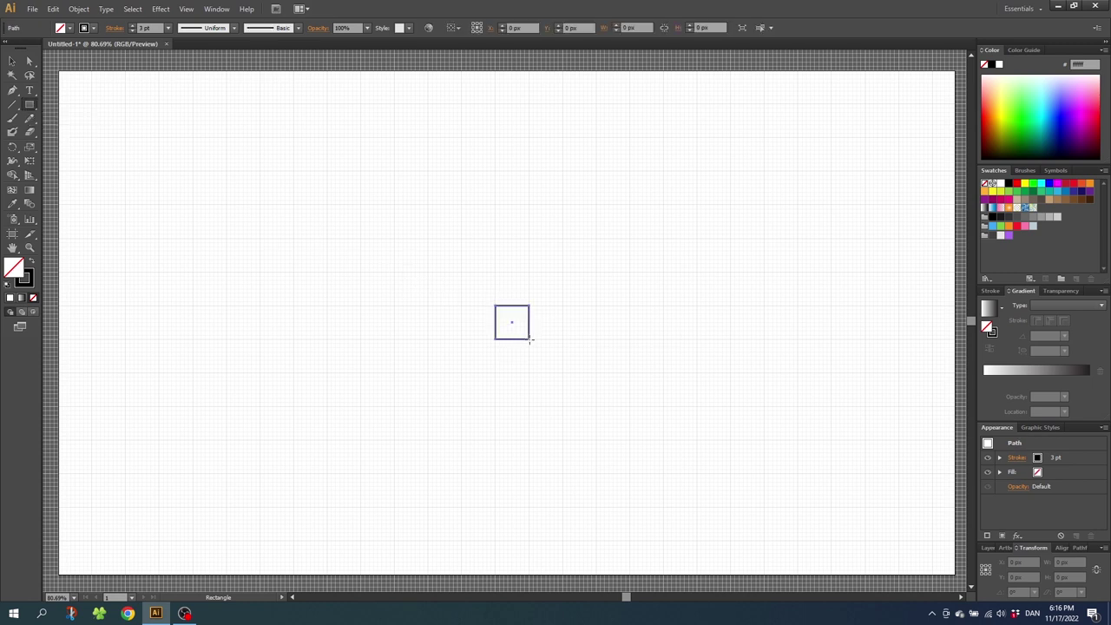
pyautogui.click(32, 263)
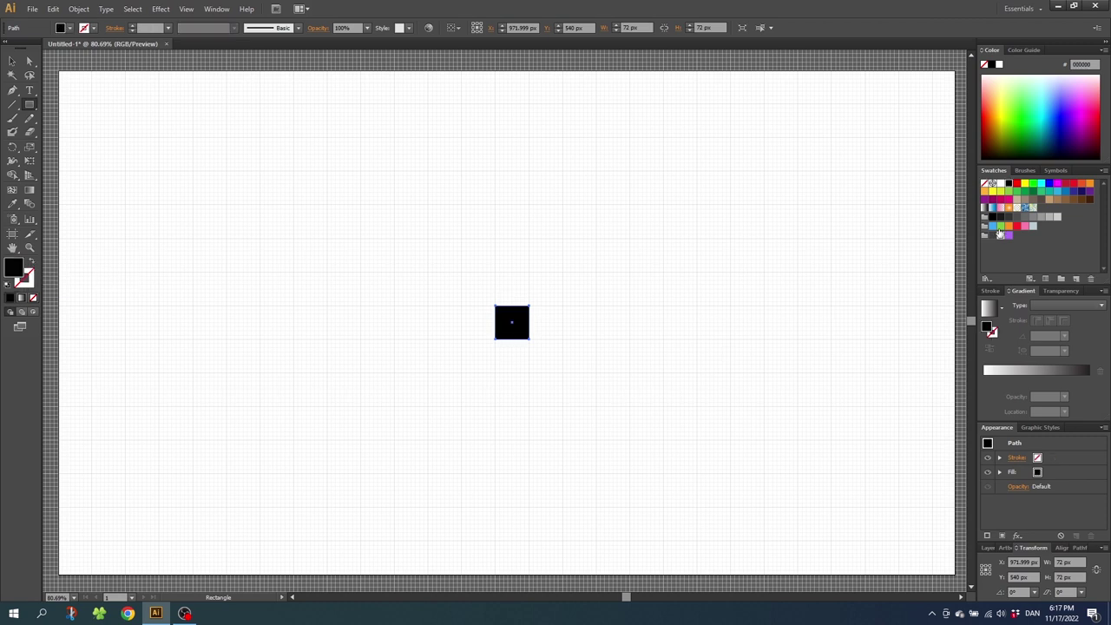
pyautogui.click(1006, 182)
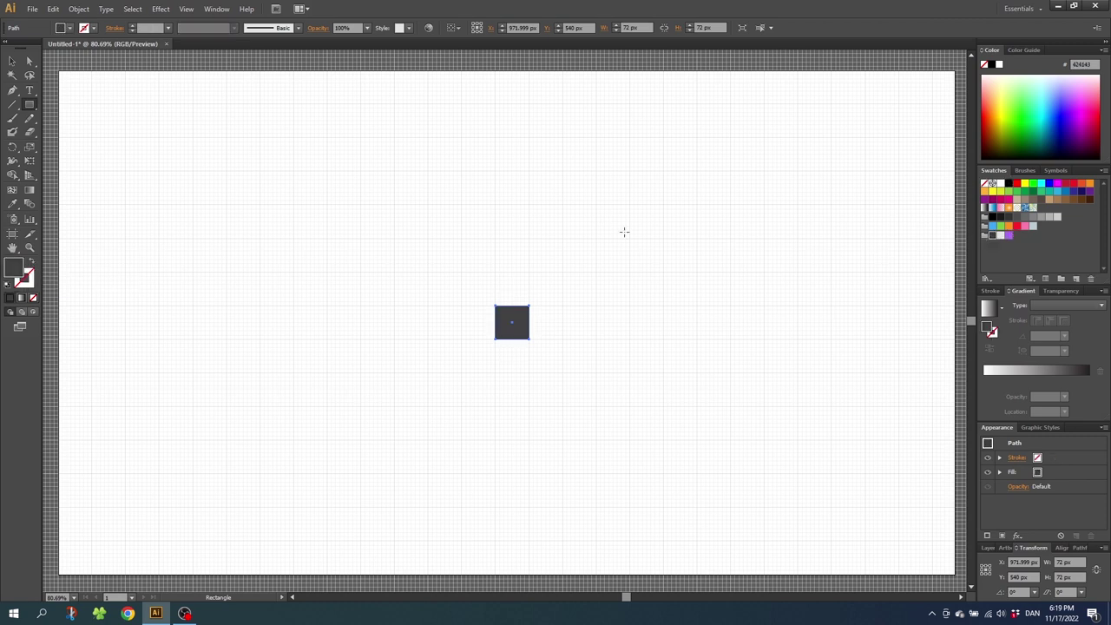
pyautogui.click(29, 247)
pyautogui.moveTo(360, 214); pyautogui.dragTo(694, 437)
# Alt-drag copies of the square upward, each offset half a width, forming a four-square zigzag
pyautogui.scroll(3, 604, 396)
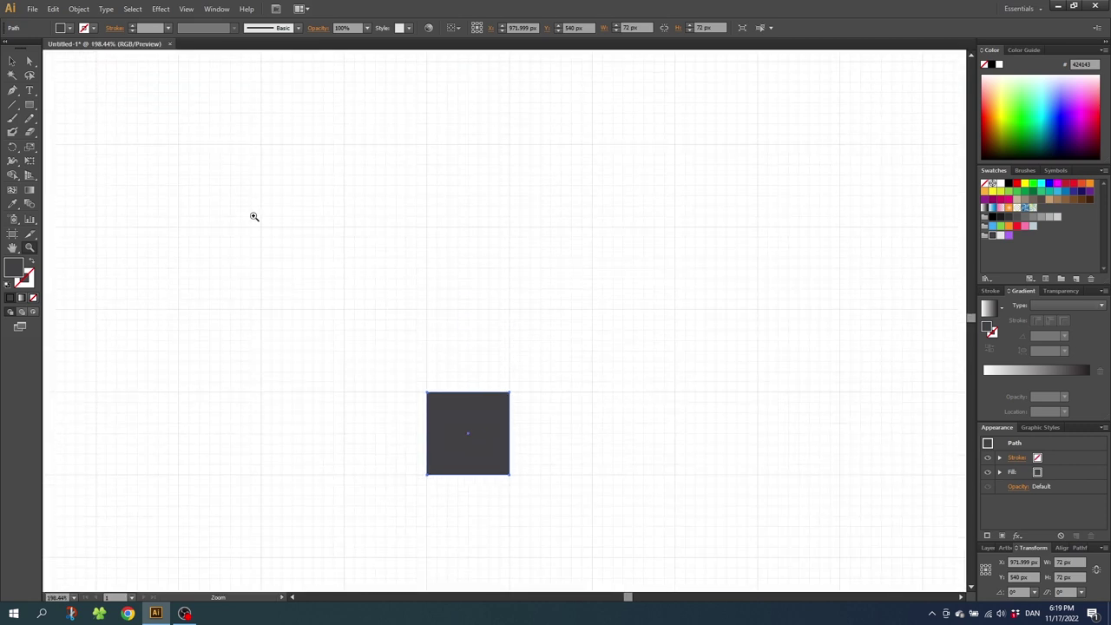
pyautogui.click(13, 62)
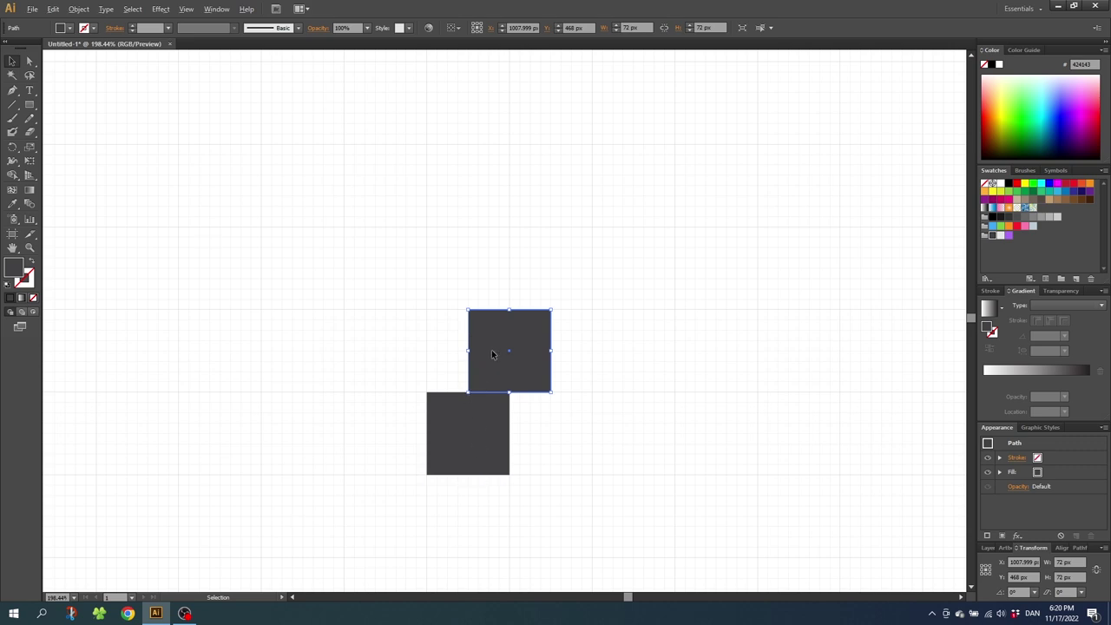
pyautogui.moveTo(492, 353); pyautogui.dragTo(499, 189)
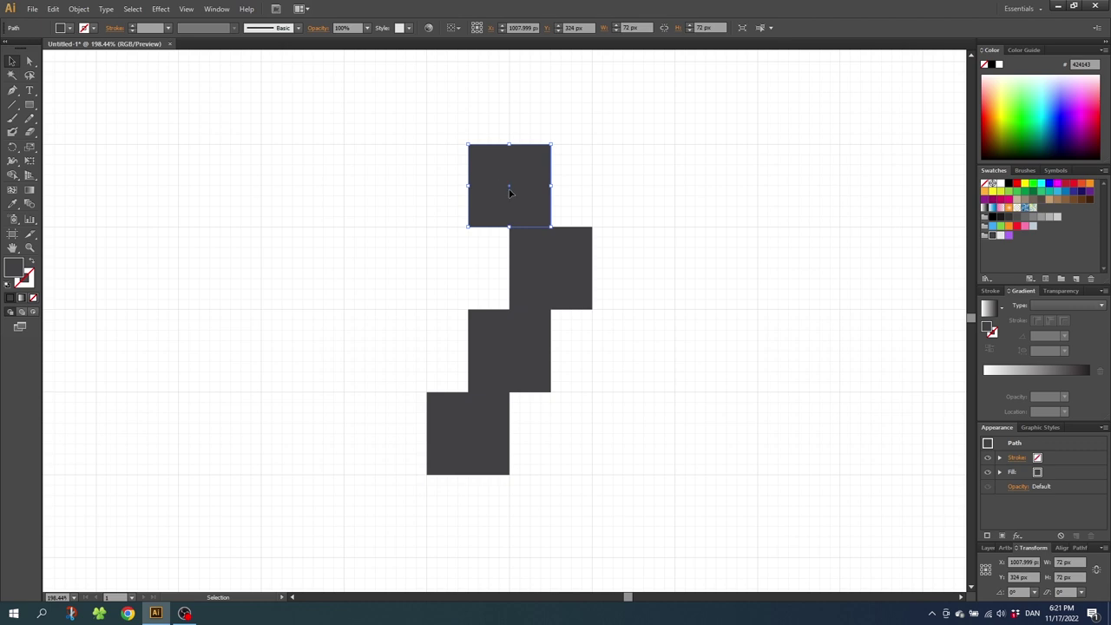
pyautogui.hscroll(5, 508, 190)
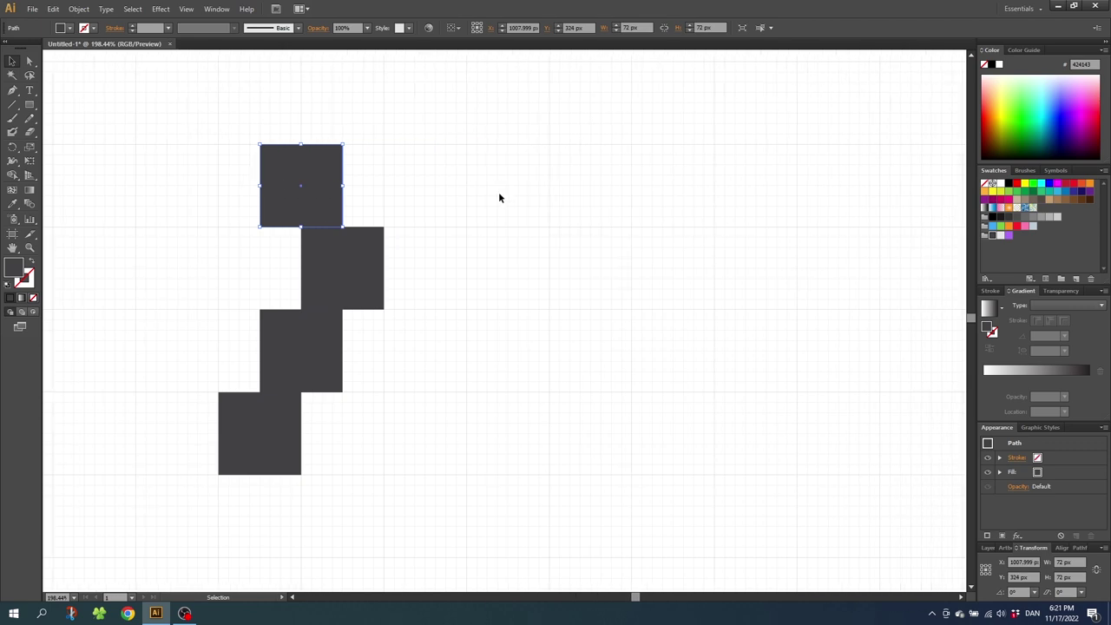
# Copy the dark column one square right in light grey, then duplicate the pair rightward
pyautogui.moveTo(437, 119); pyautogui.dragTo(199, 478)
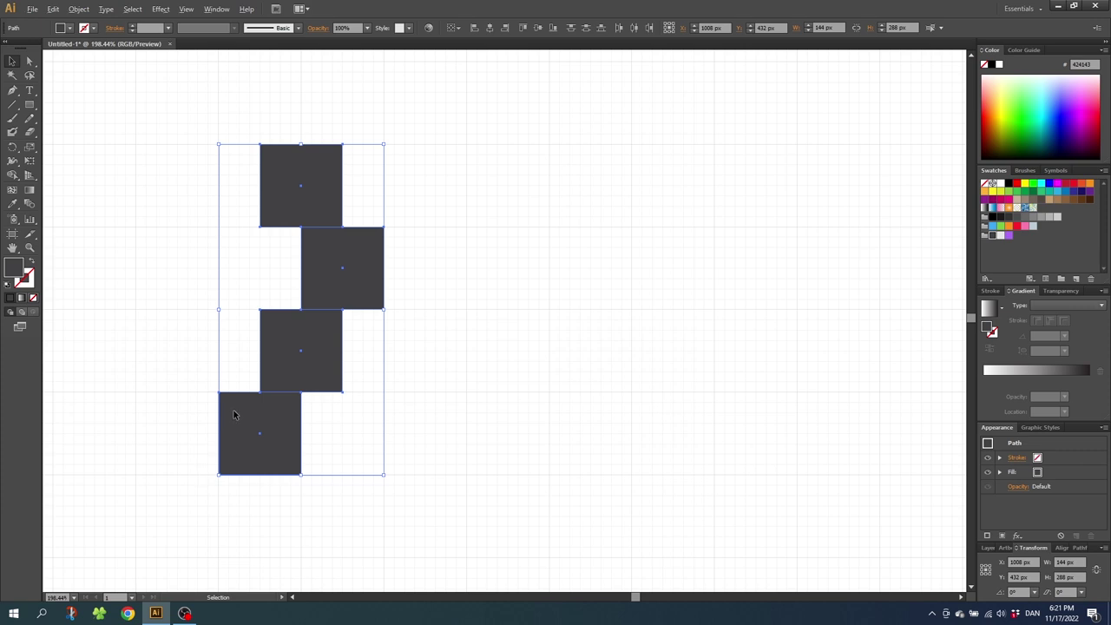
pyautogui.moveTo(235, 415); pyautogui.dragTo(316, 415)
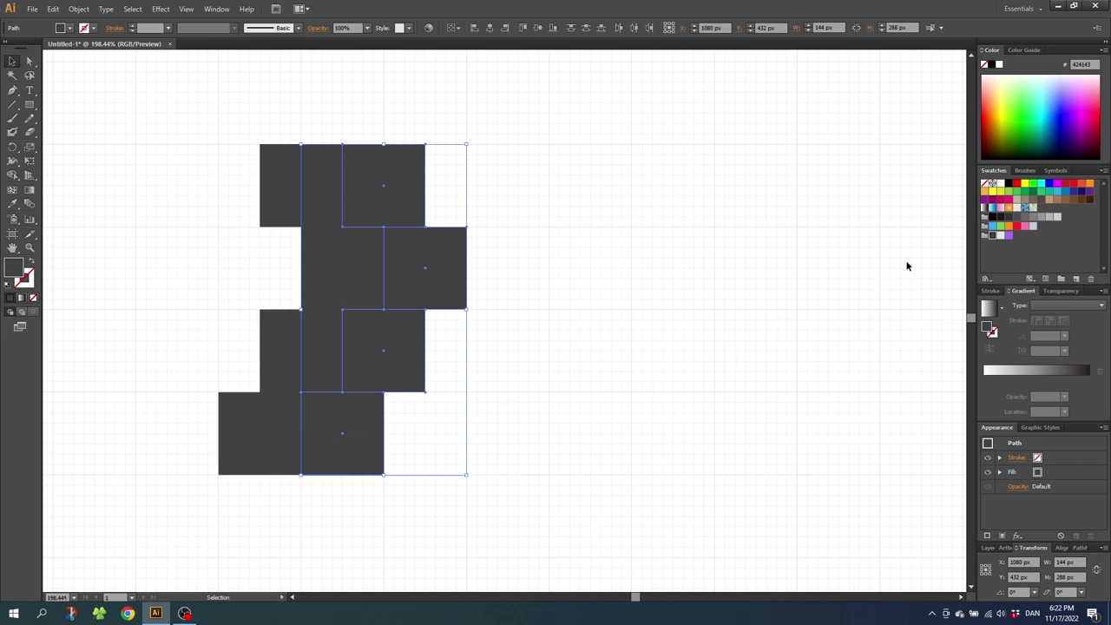
pyautogui.click(1000, 236)
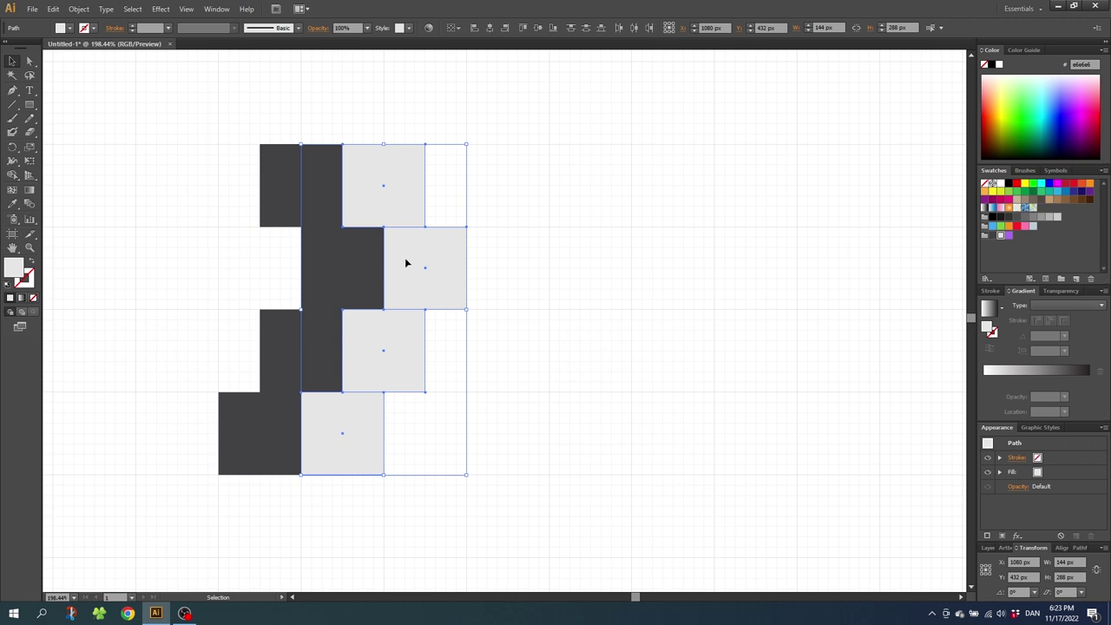
pyautogui.moveTo(166, 126); pyautogui.dragTo(556, 491)
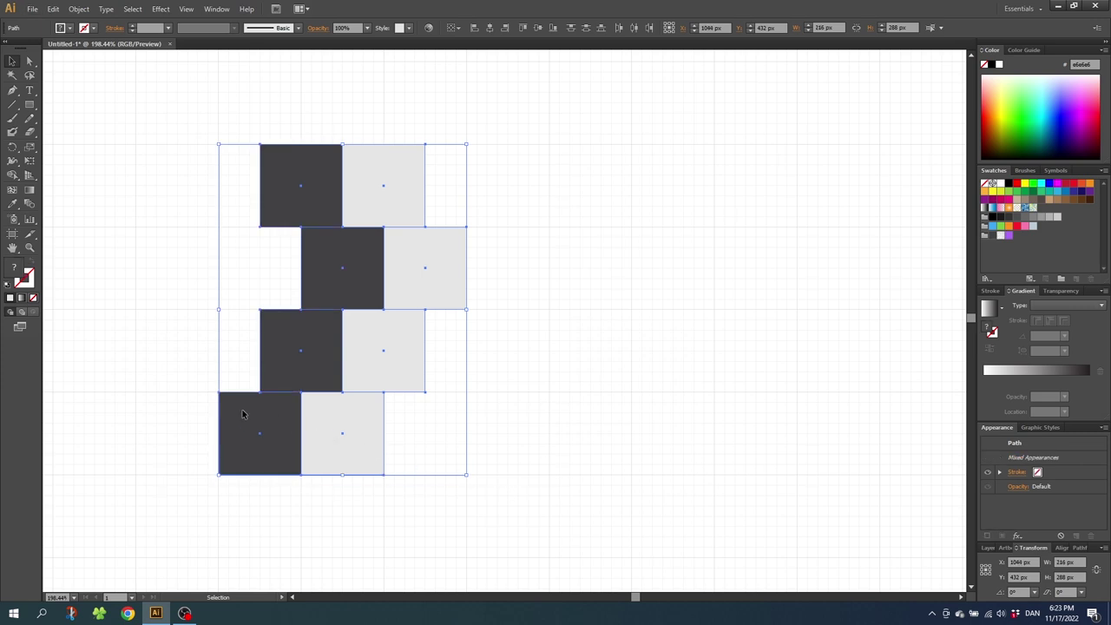
pyautogui.moveTo(242, 414); pyautogui.dragTo(571, 417)
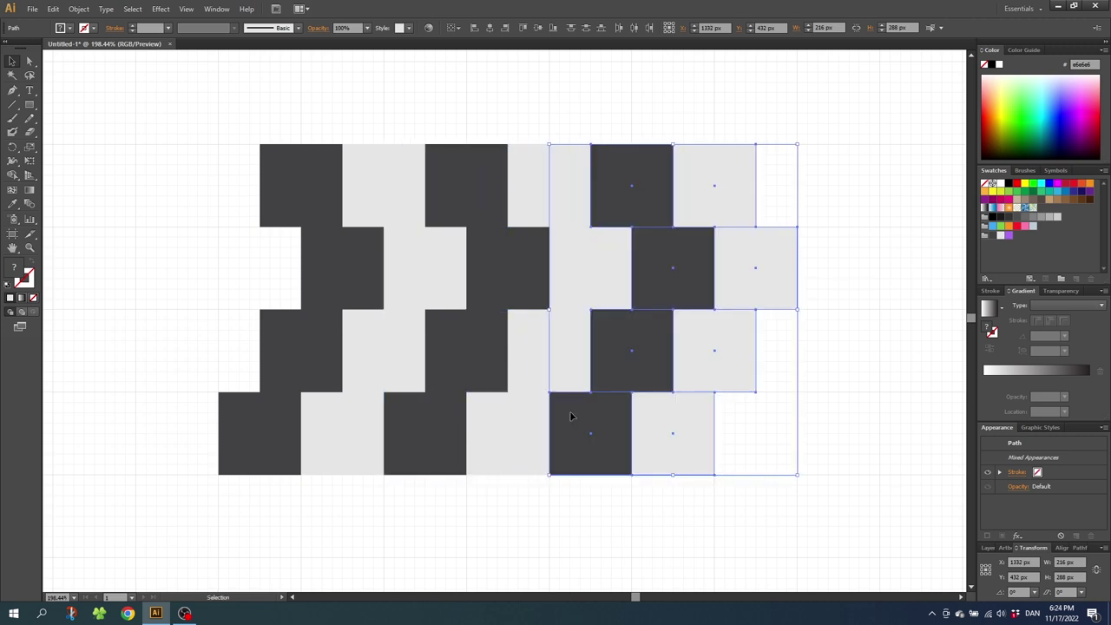
# Draw a 3 pt horizontal line along the top edge of the squares
pyautogui.click(11, 106)
pyautogui.hotkey('ctrl', 'shift', 'a')
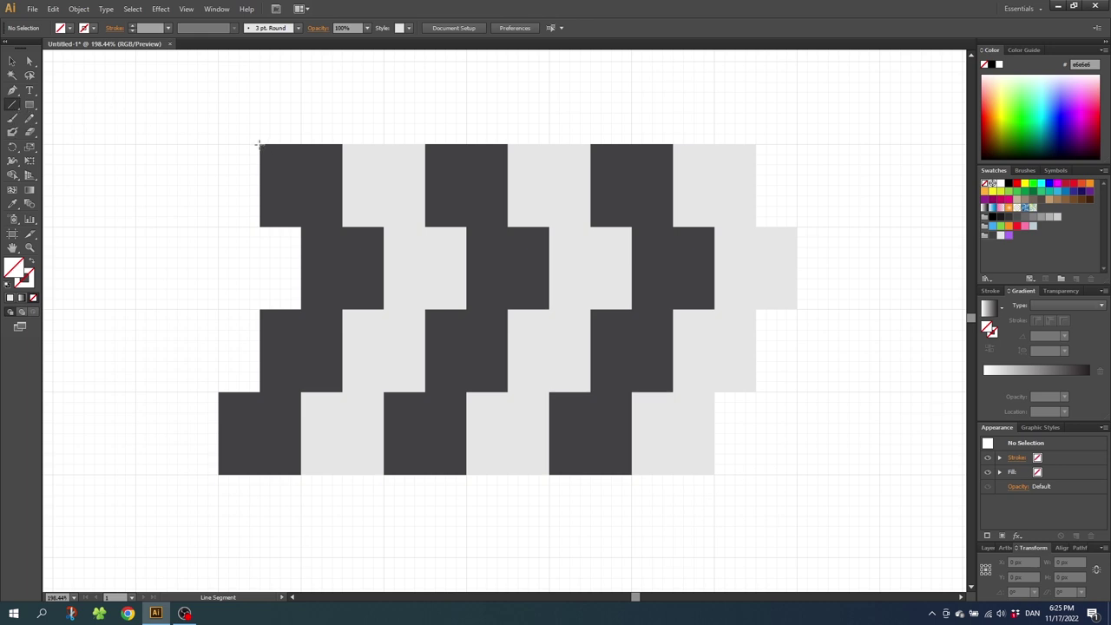
pyautogui.moveTo(308, 144); pyautogui.dragTo(757, 146)
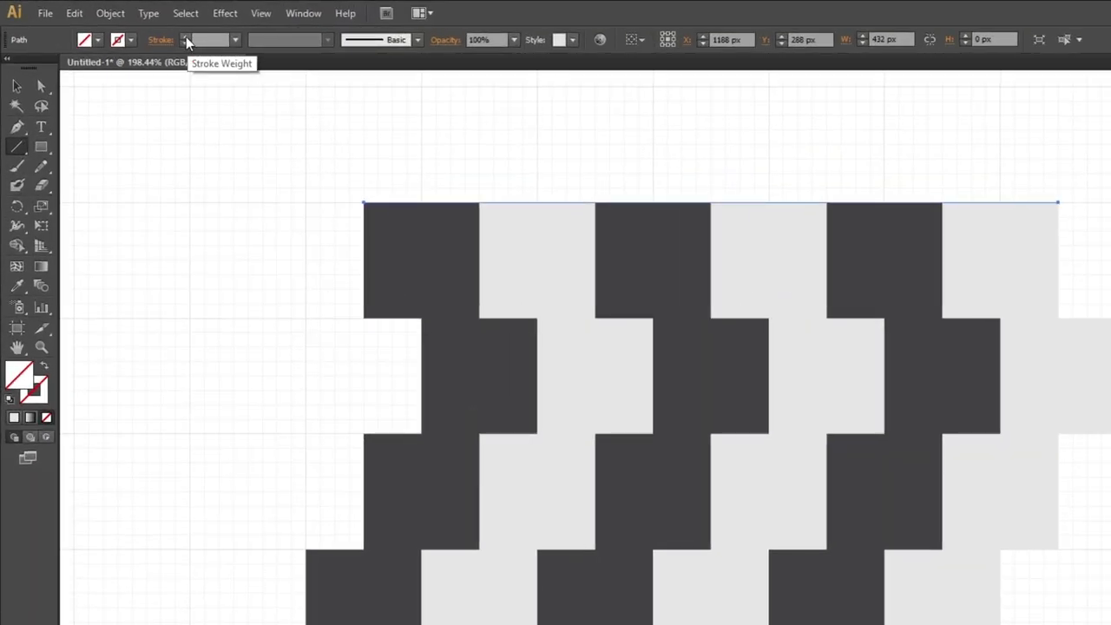
pyautogui.click(133, 26)
pyautogui.click(186, 36)
pyautogui.click(186, 36)
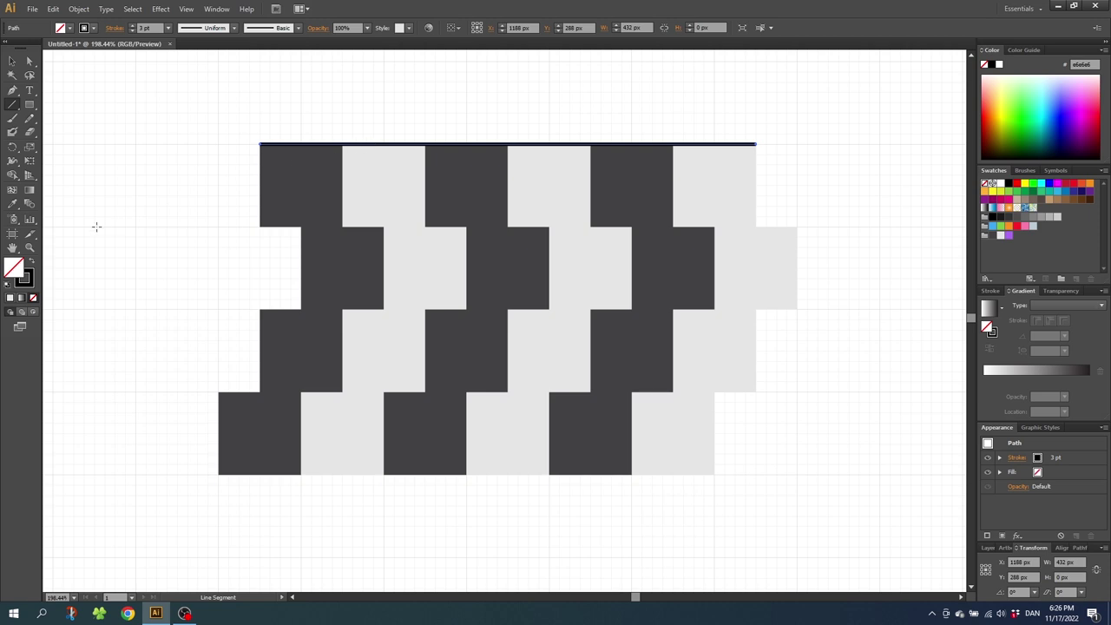
# Give the line a purple stroke and copy it down to each row boundary and the bottom
pyautogui.click(32, 279)
pyautogui.click(1009, 236)
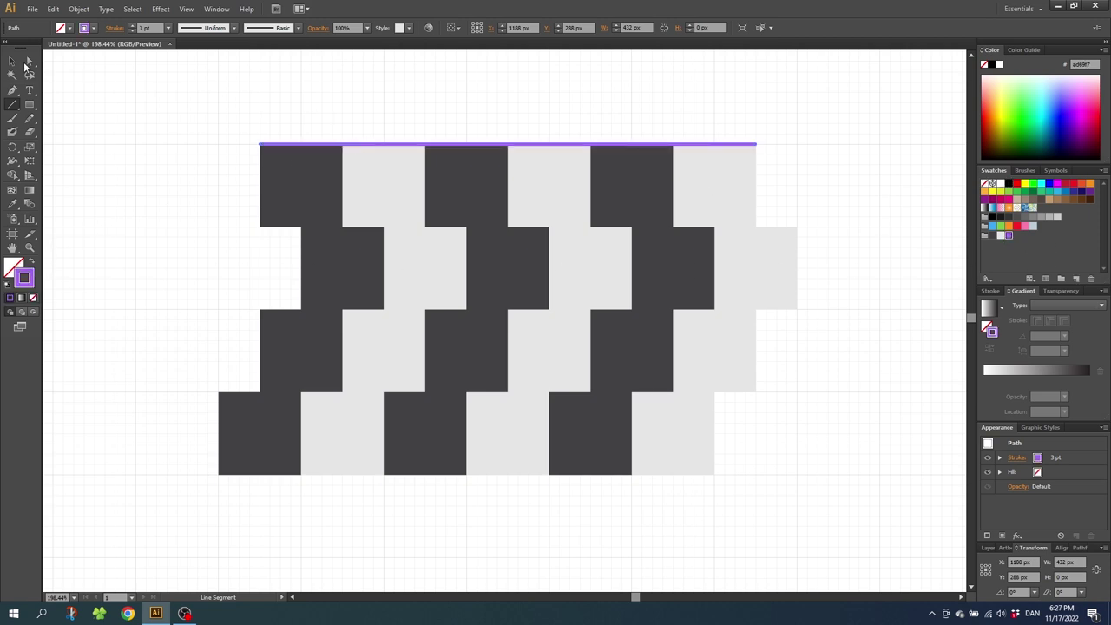
pyautogui.click(14, 62)
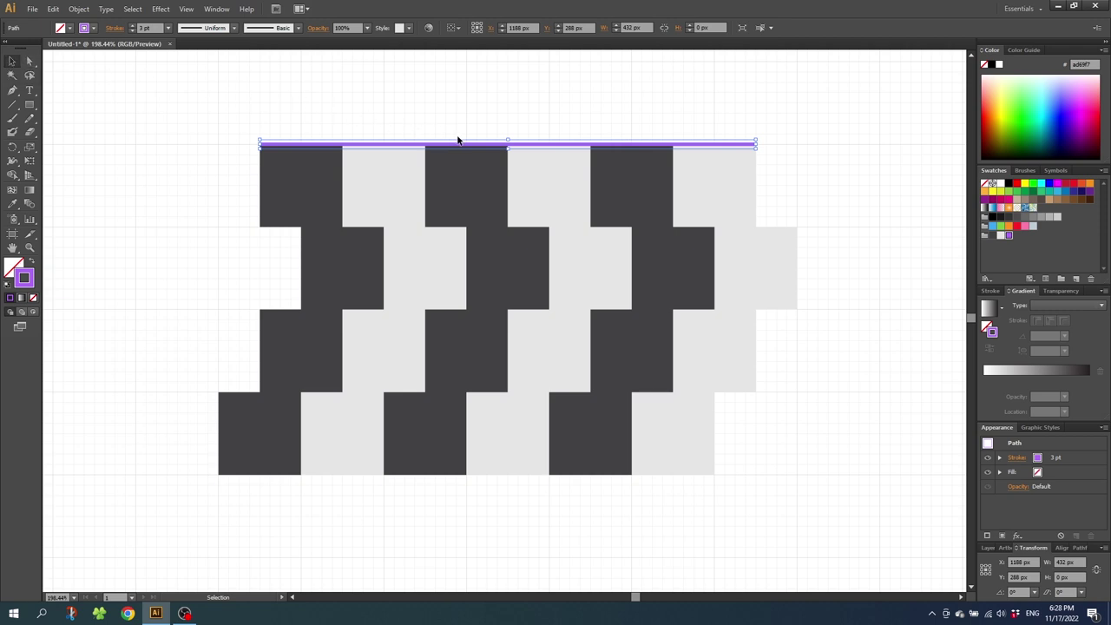
pyautogui.moveTo(472, 148); pyautogui.dragTo(480, 478)
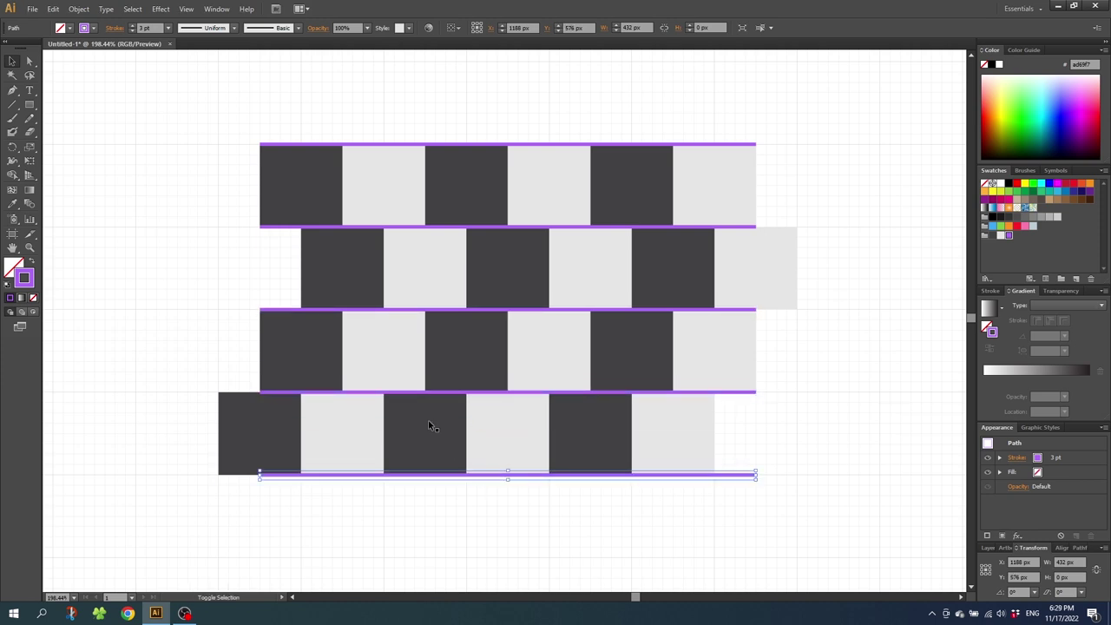
# Select all five purple lines and expand them with Fill and Stroke into one group
pyautogui.keyDown('shift'); pyautogui.click(418, 392); pyautogui.keyUp('shift')
pyautogui.keyDown('shift'); pyautogui.click(417, 310); pyautogui.keyUp('shift')
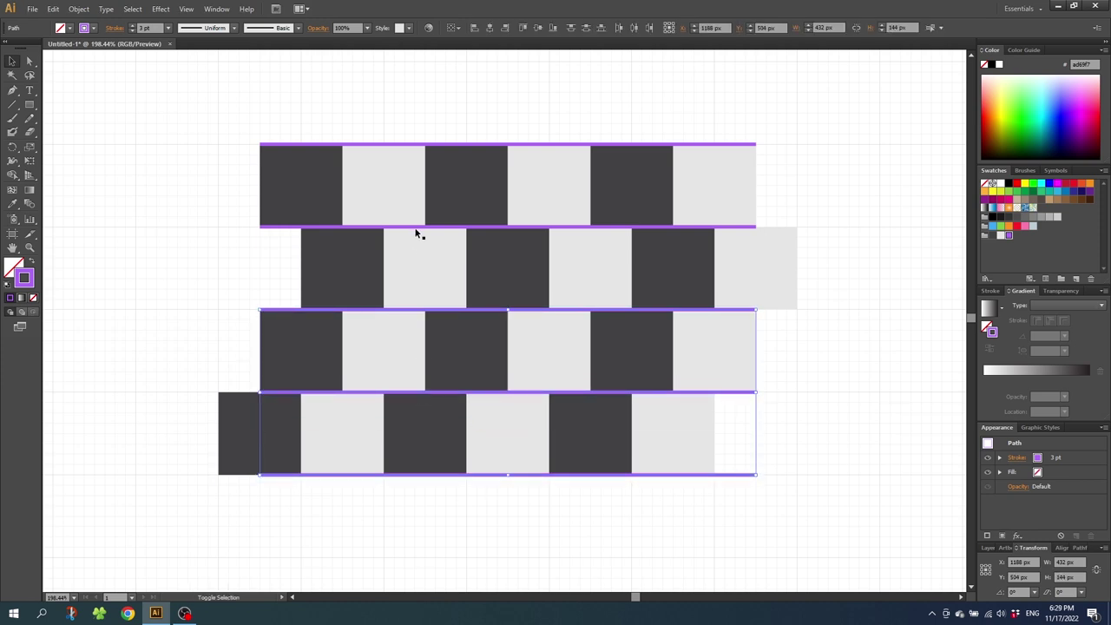
pyautogui.keyDown('shift'); pyautogui.click(417, 227); pyautogui.keyUp('shift')
pyautogui.keyDown('shift'); pyautogui.click(417, 144); pyautogui.keyUp('shift')
pyautogui.click(79, 9)
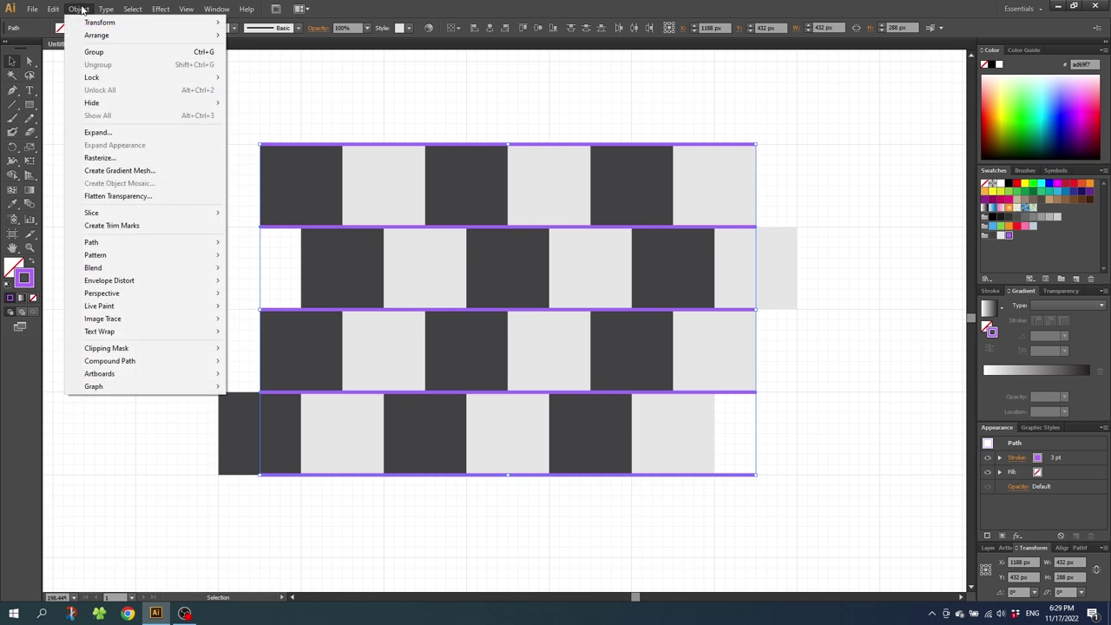
pyautogui.click(109, 133)
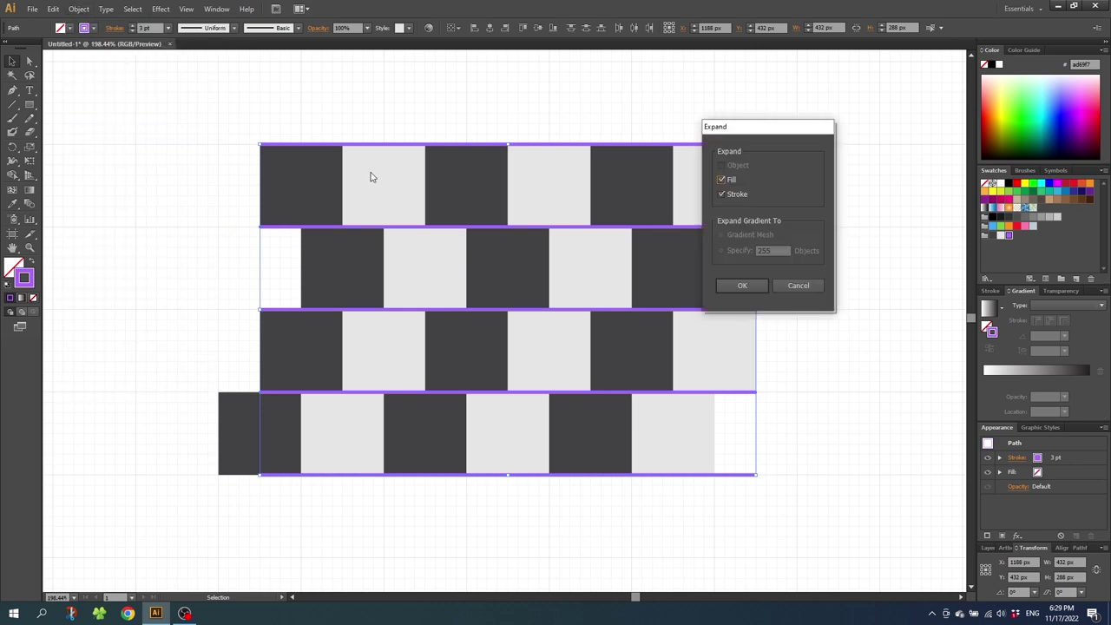
pyautogui.click(740, 288)
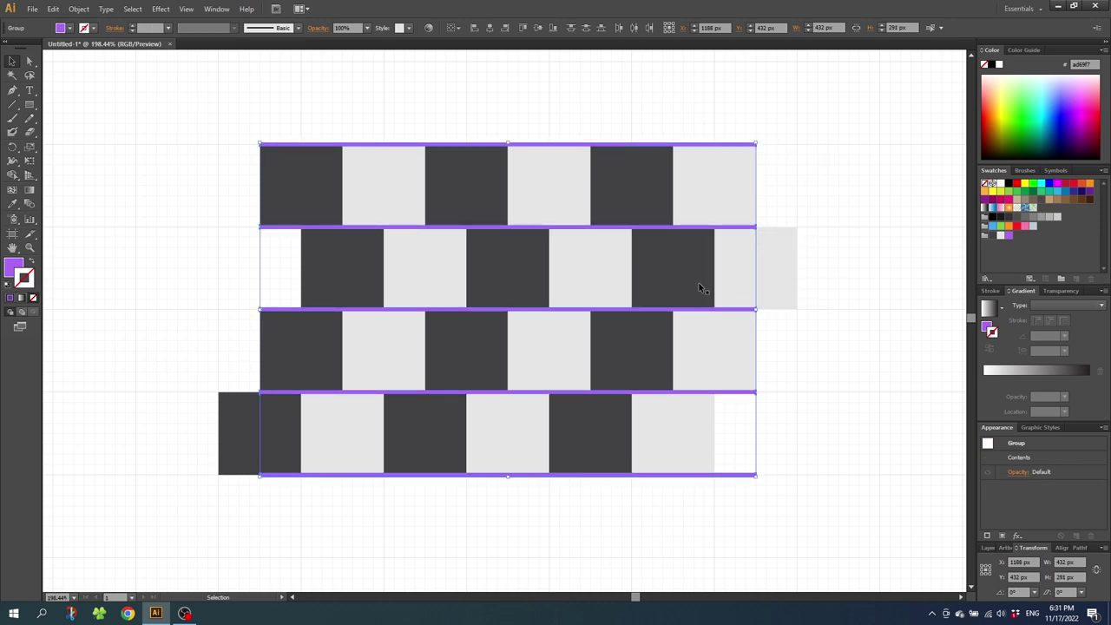
# Draw a rectangle over the middle four columns and Pathfinder-Crop all squares and lines to it
pyautogui.click(32, 105)
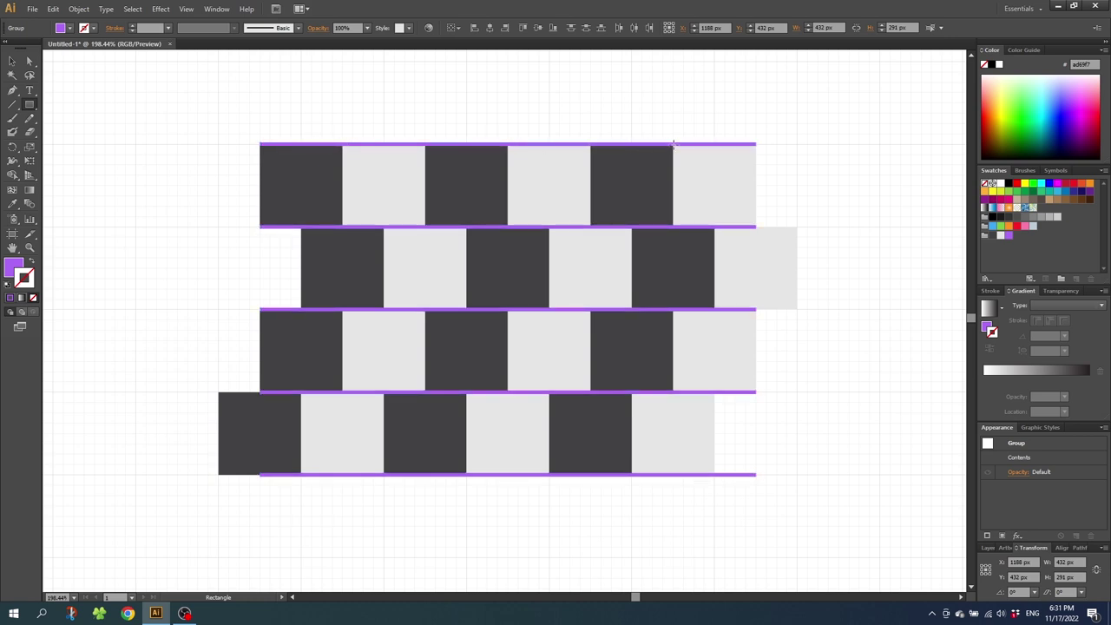
pyautogui.moveTo(672, 143); pyautogui.dragTo(672, 474)
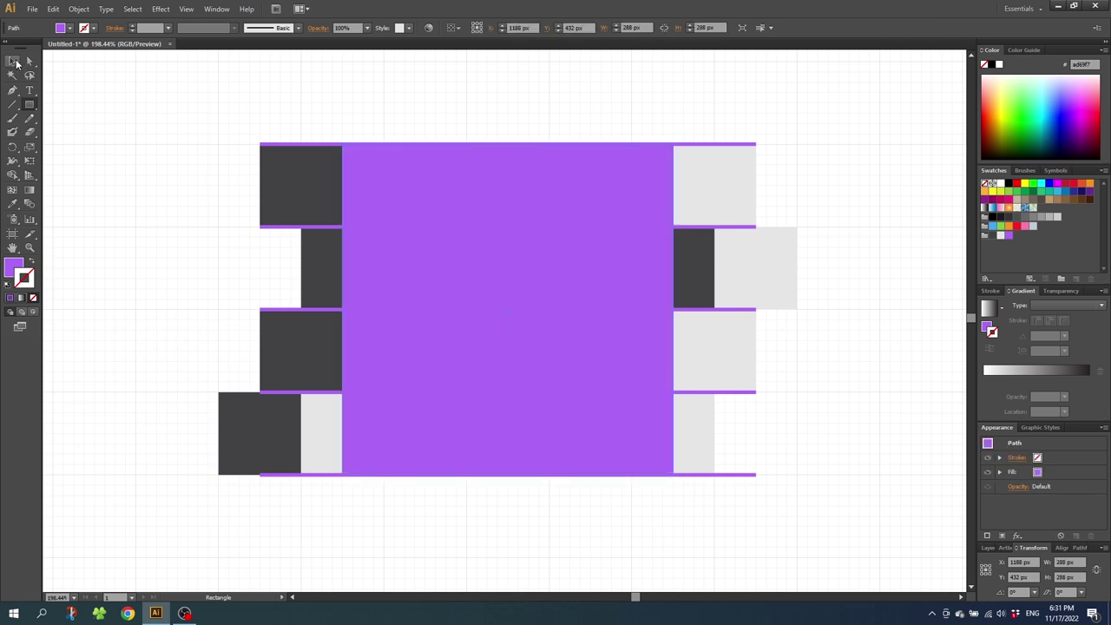
pyautogui.click(12, 61)
pyautogui.moveTo(140, 90); pyautogui.dragTo(865, 547)
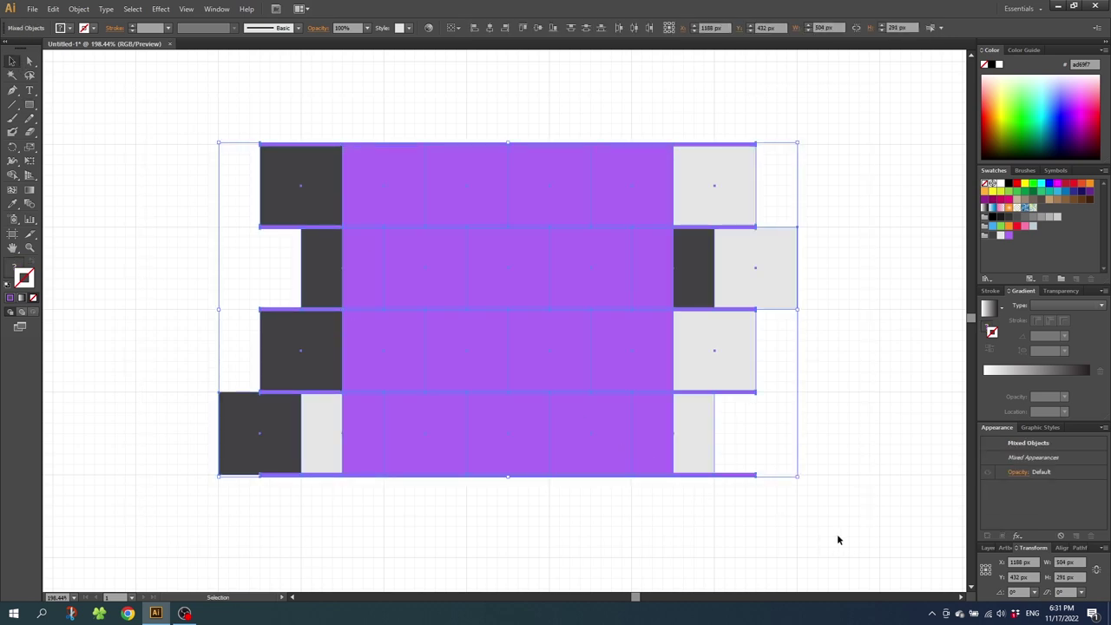
pyautogui.click(1081, 549)
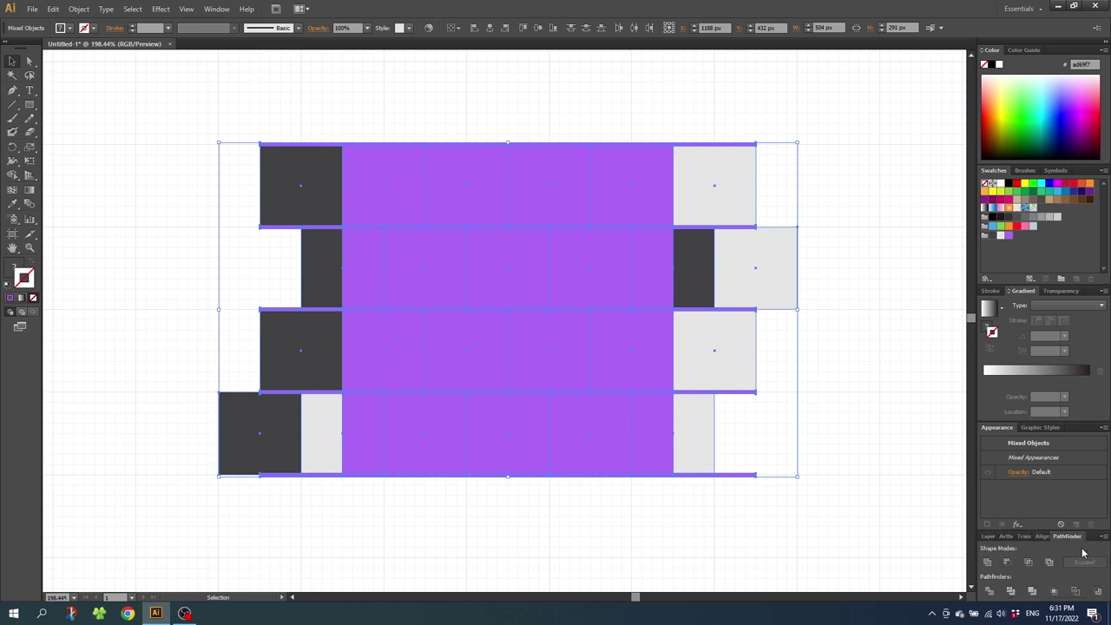
pyautogui.click(219, 10)
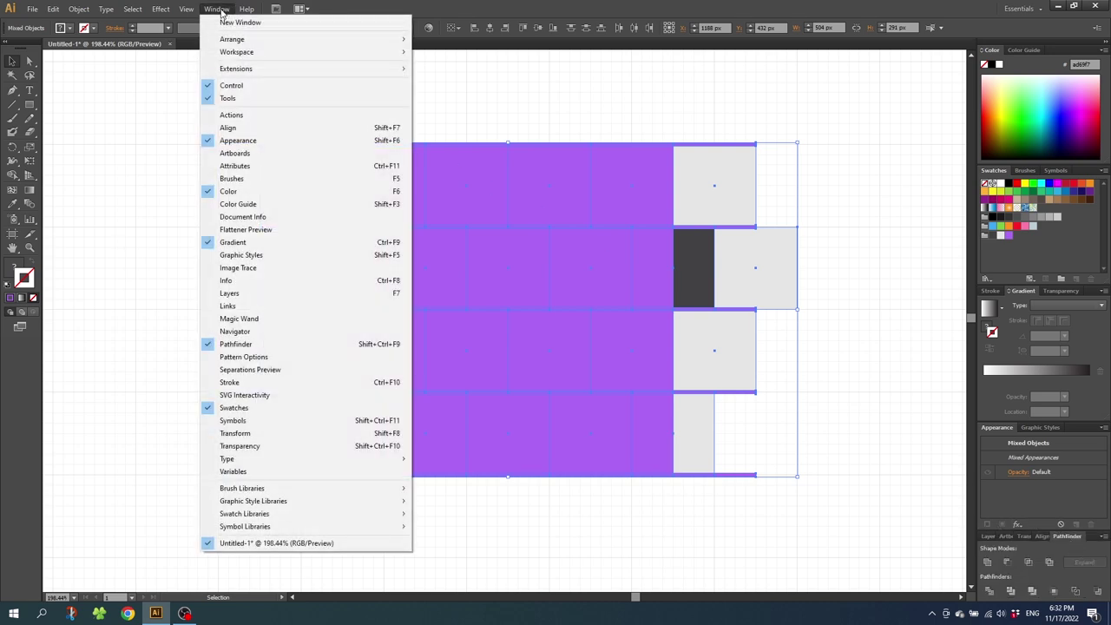
pyautogui.click(257, 345)
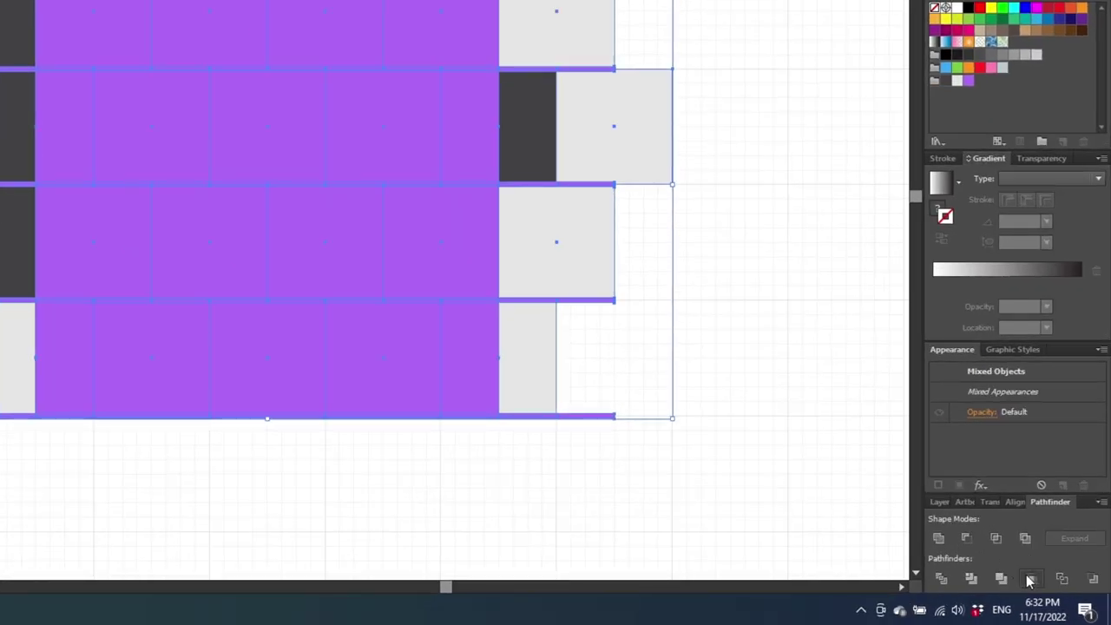
pyautogui.click(1031, 579)
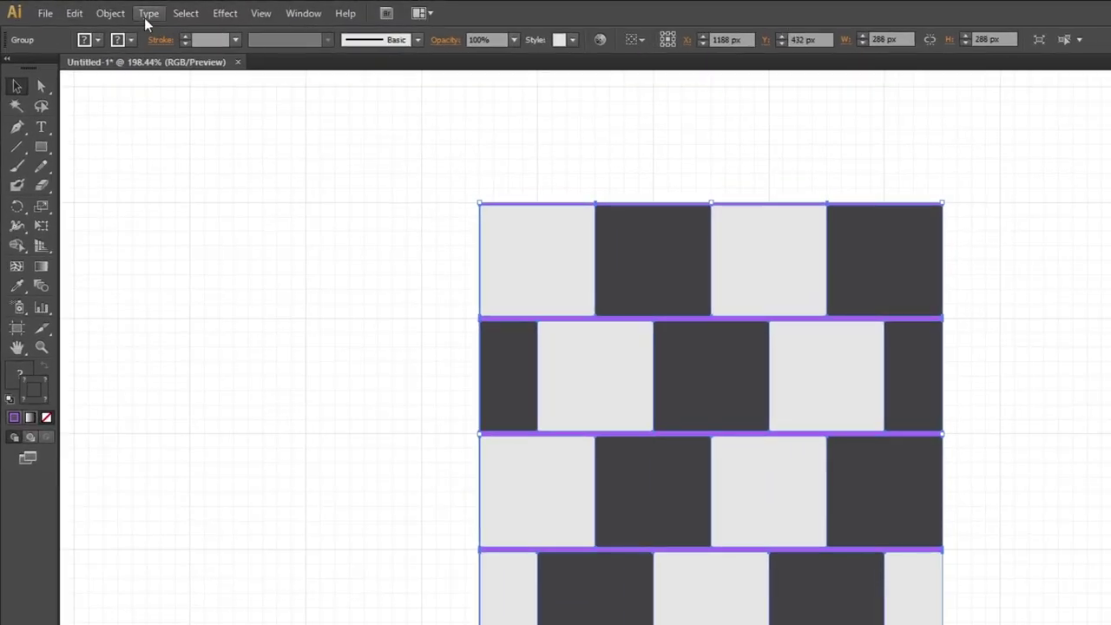
# Define the cropped tile as a 288 × 288 px New Pattern swatch via Object > Pattern > Make
pyautogui.click(79, 9)
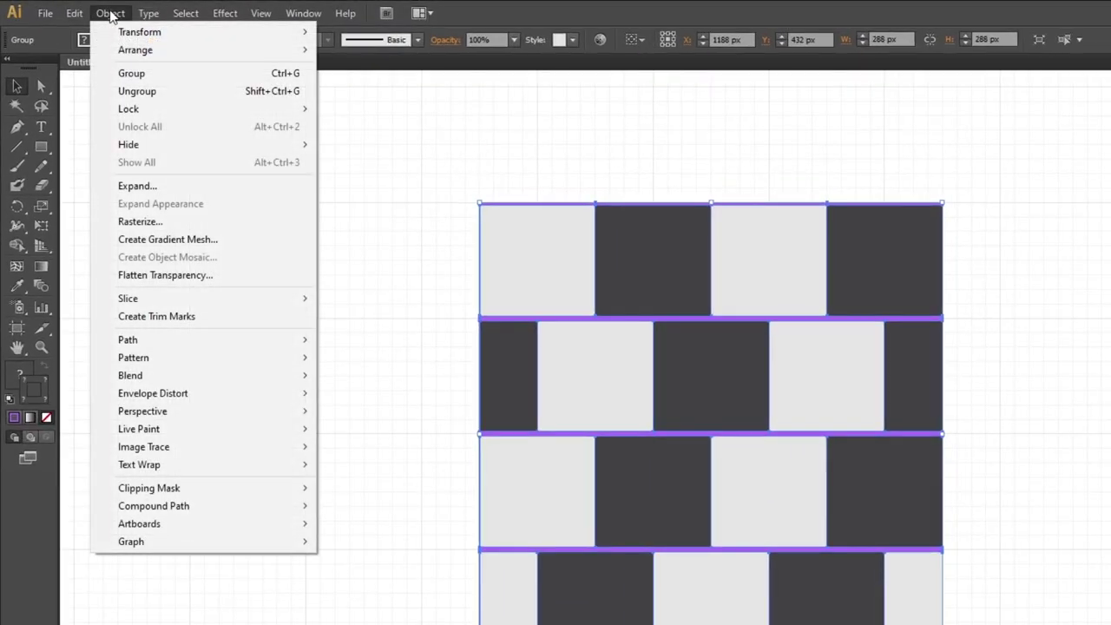
pyautogui.moveTo(201, 357)
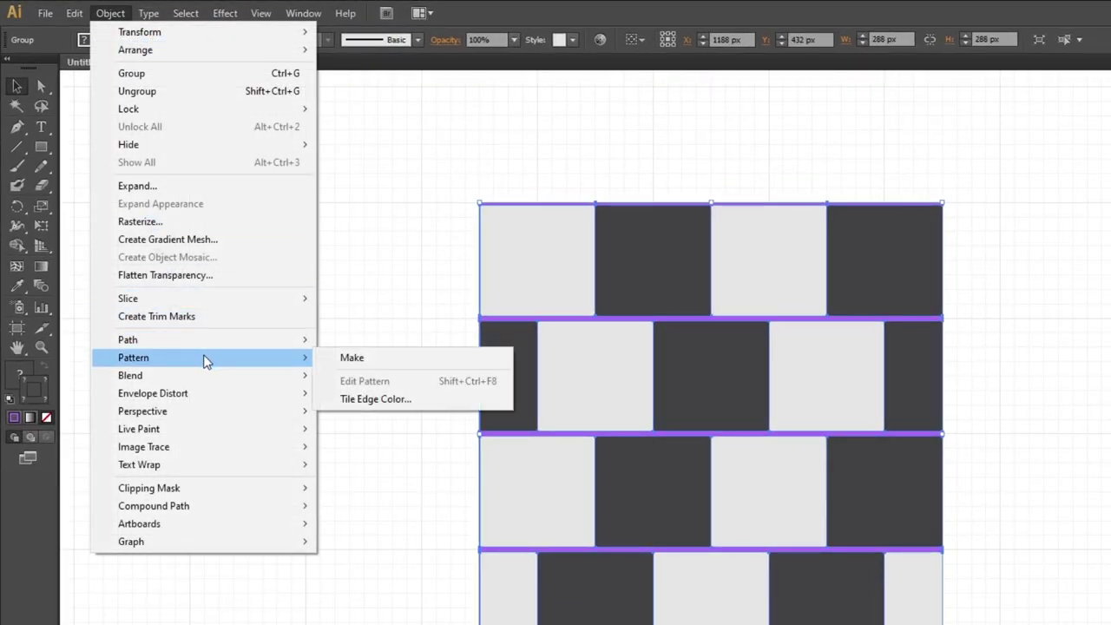
pyautogui.click(362, 358)
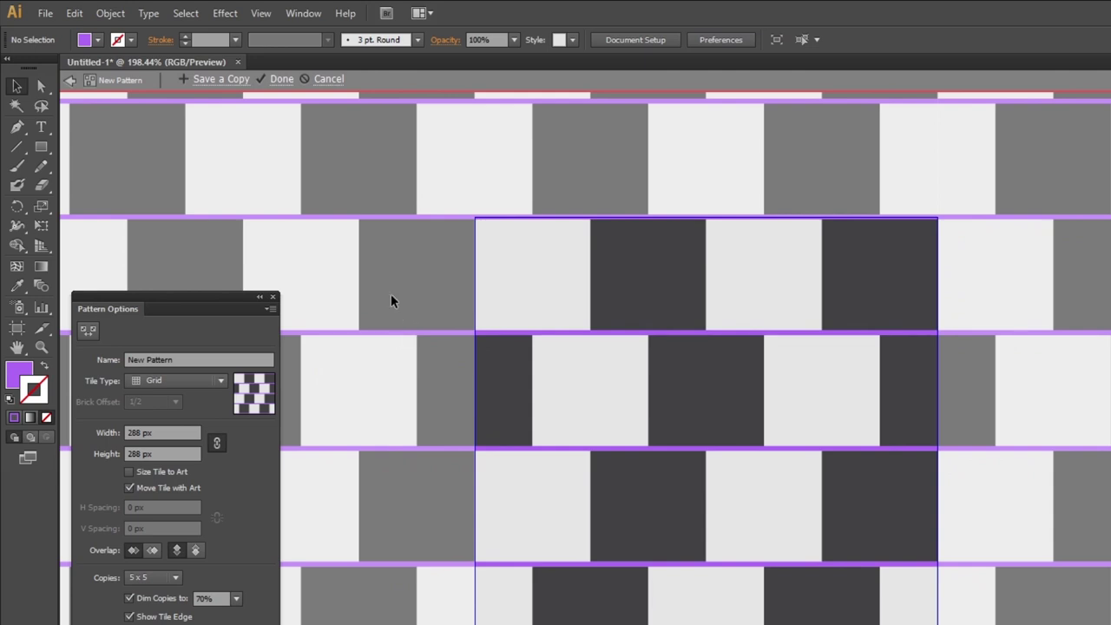
pyautogui.click(281, 79)
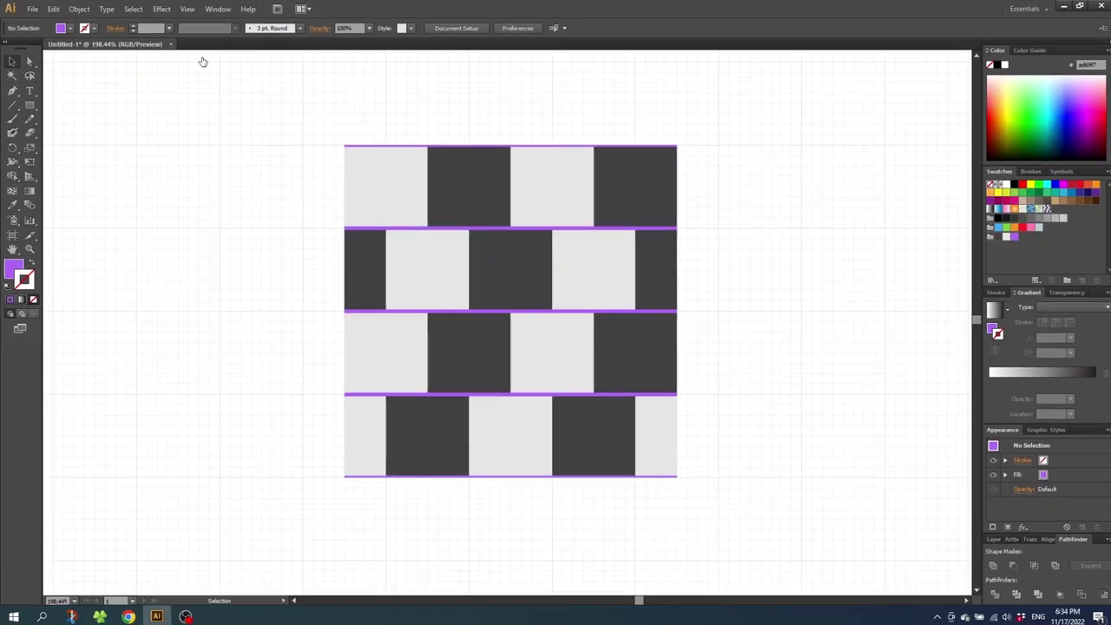
# Zoom out to the whole artboard and delete the original square tile
pyautogui.press('z')
pyautogui.keyDown('alt'); pyautogui.click(538, 378); pyautogui.keyUp('alt')
pyautogui.keyDown('alt'); pyautogui.click(538, 378); pyautogui.keyUp('alt')
pyautogui.keyDown('alt'); pyautogui.click(467, 338); pyautogui.keyUp('alt')
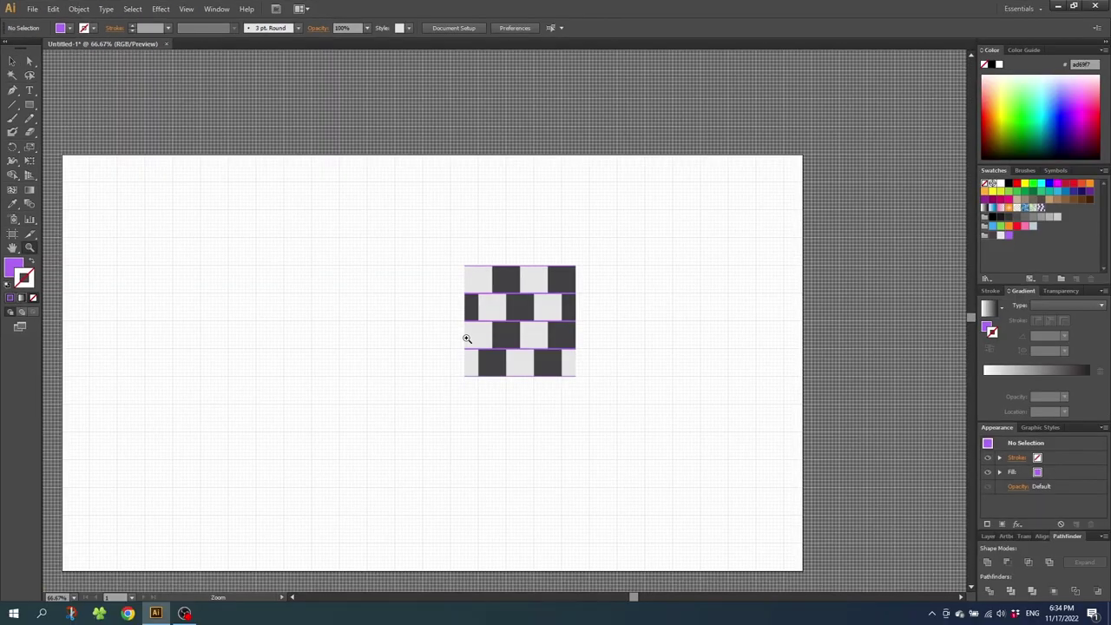
pyautogui.click(13, 61)
pyautogui.click(519, 321)
pyautogui.press('Delete')
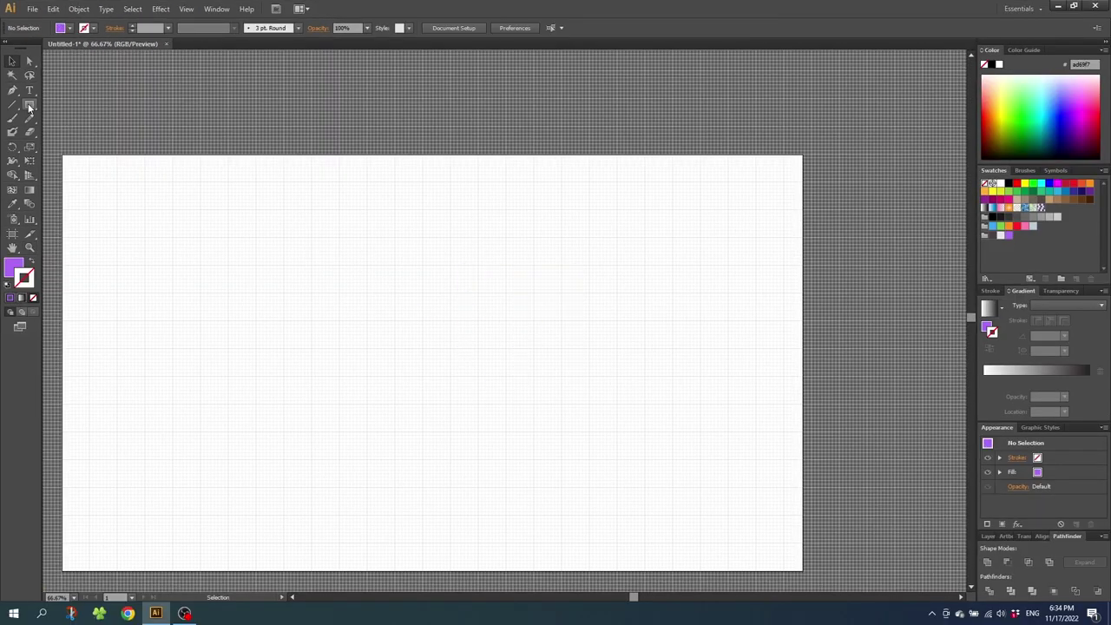
# Draw a 1920 × 1080 px rectangle over the artboard and fill it with New Pattern
pyautogui.press('m')
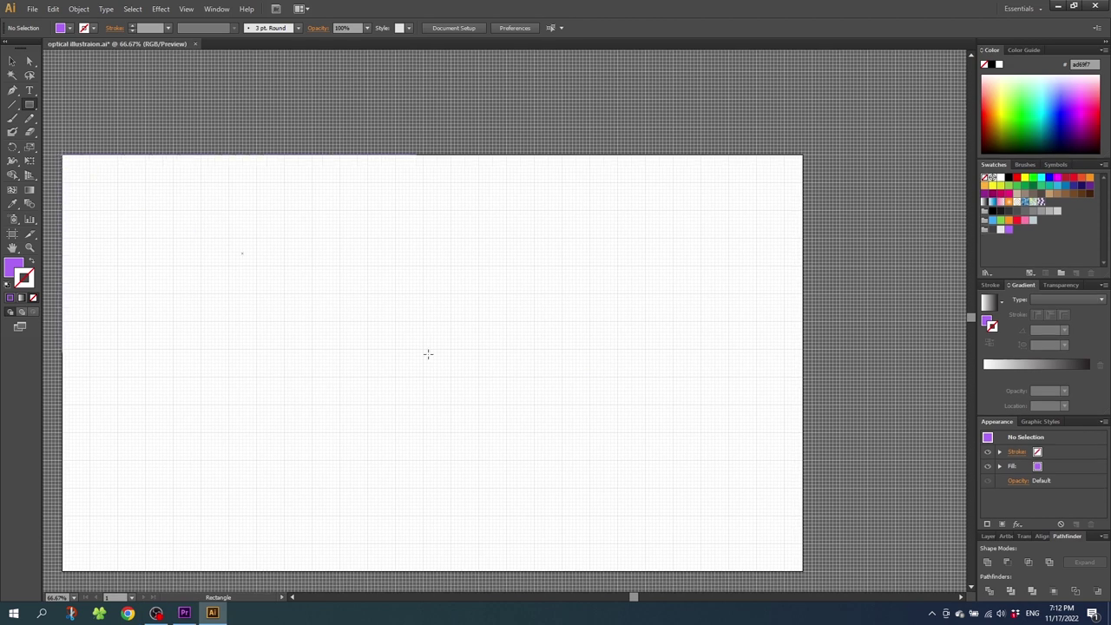
pyautogui.moveTo(427, 353); pyautogui.dragTo(803, 571)
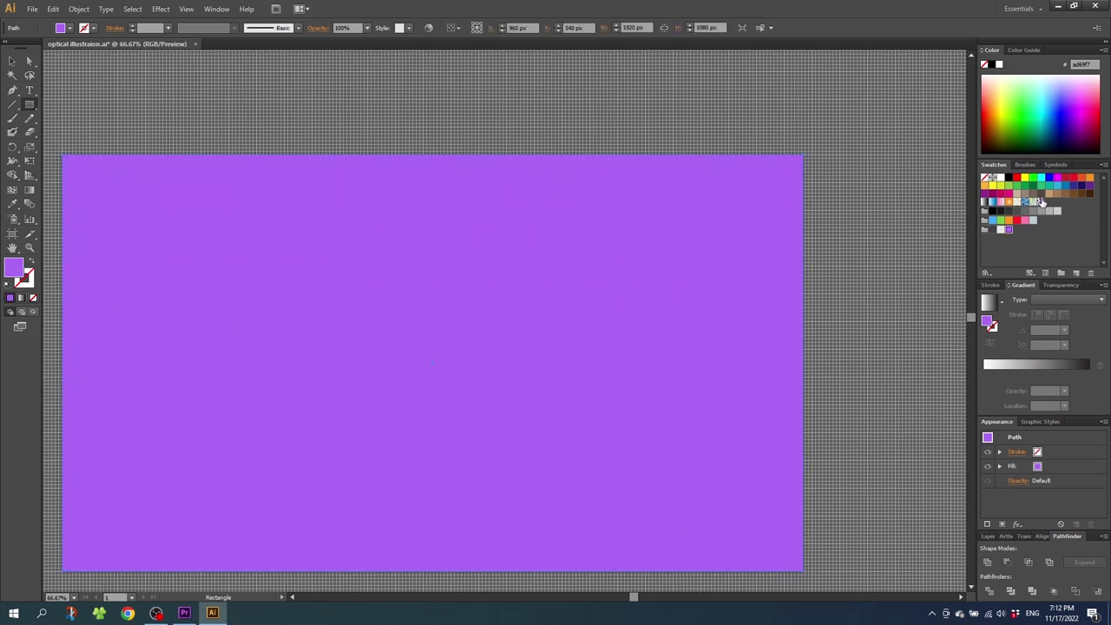
pyautogui.click(1040, 201)
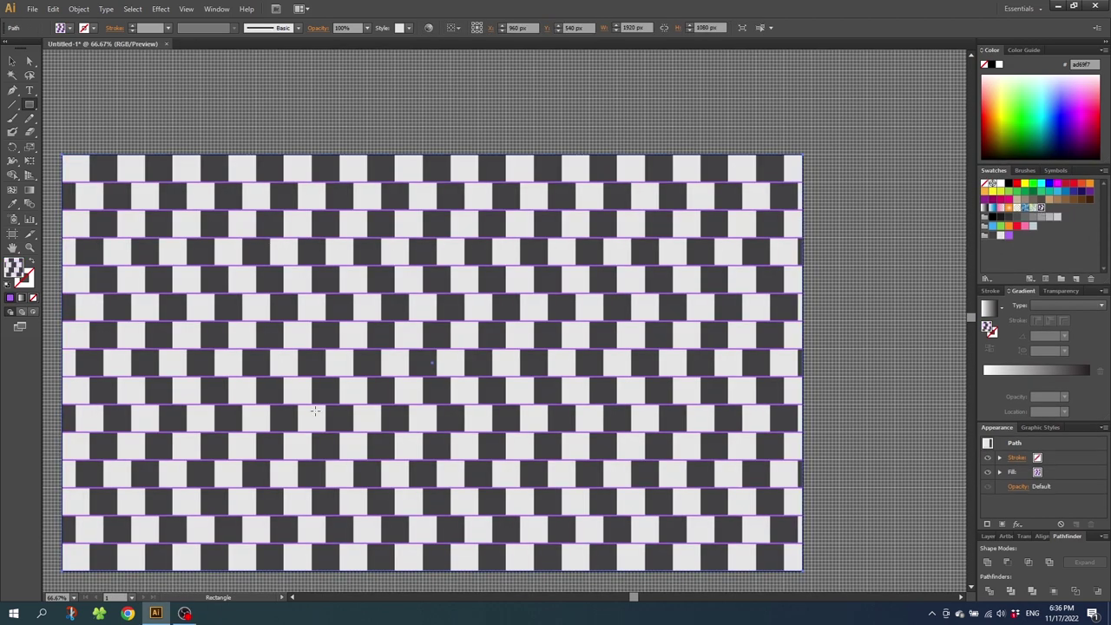